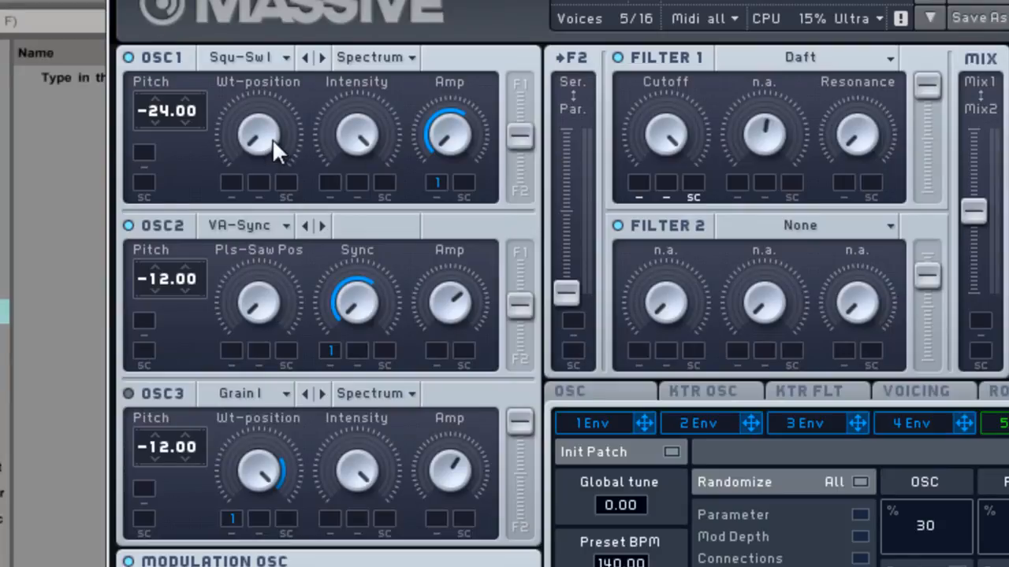
Sweep OSC1's Wt-position up and back to its minimum, and select the Pulse-Saw Sync wavetable for OSC2.
left_click_drag(269, 138, 319, 0)
left_click_drag(273, 126, 273, 489)
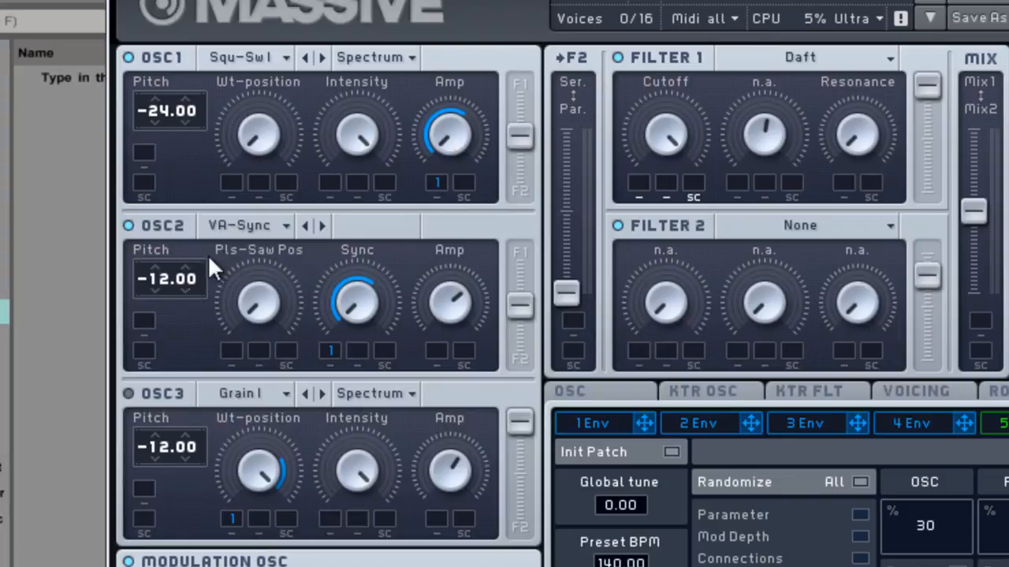
left_click(241, 226)
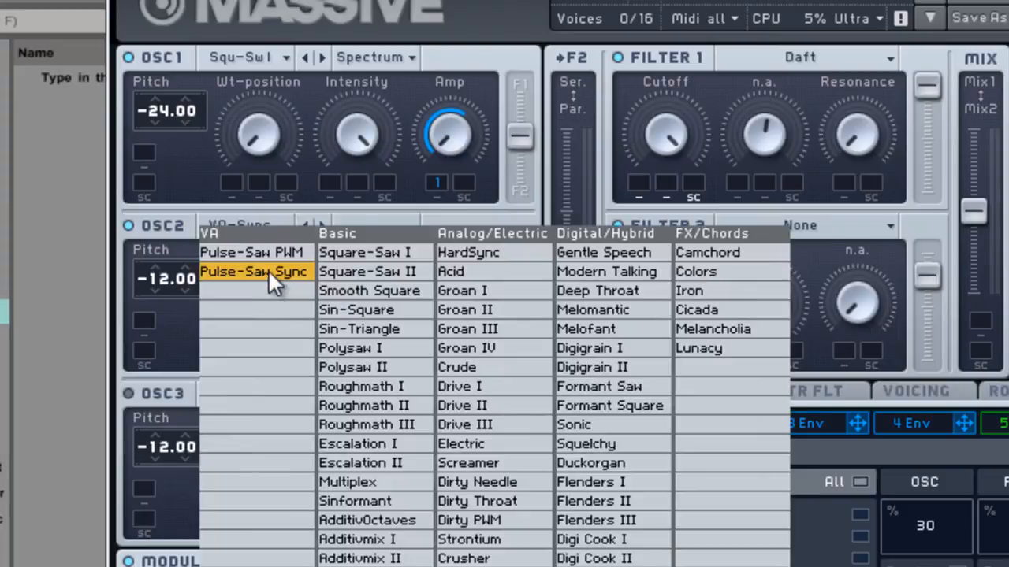
left_click(269, 276)
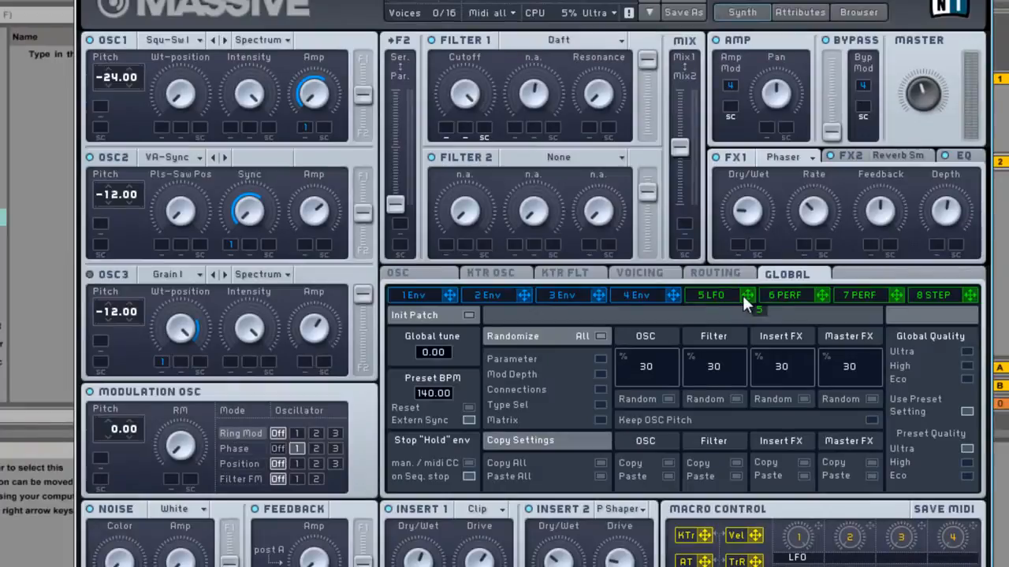
Try modulating OSC2's Sync with 5 LFO, and restore 1 Env as its modulation source.
left_click_drag(744, 299, 257, 172)
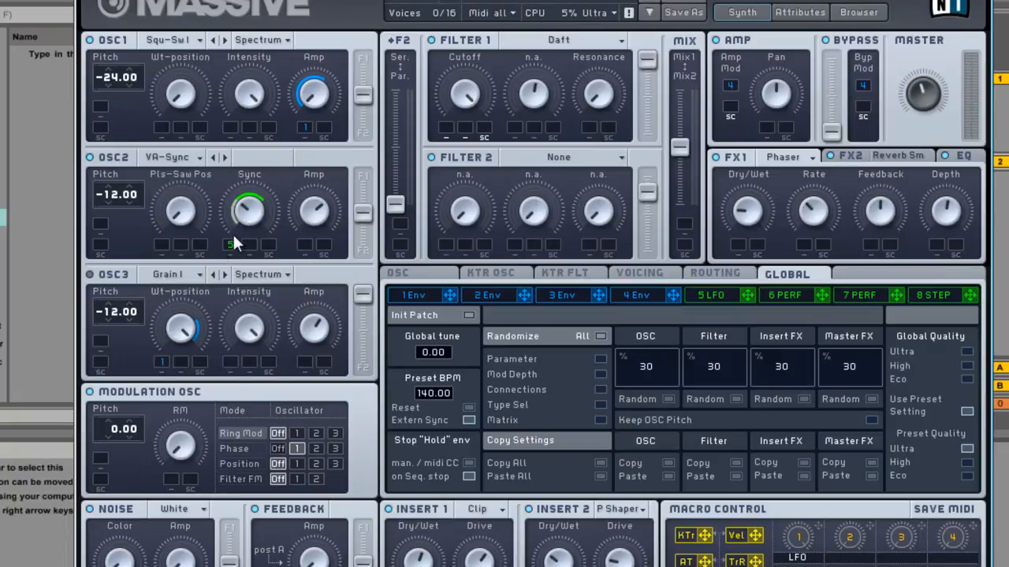
left_click(710, 295)
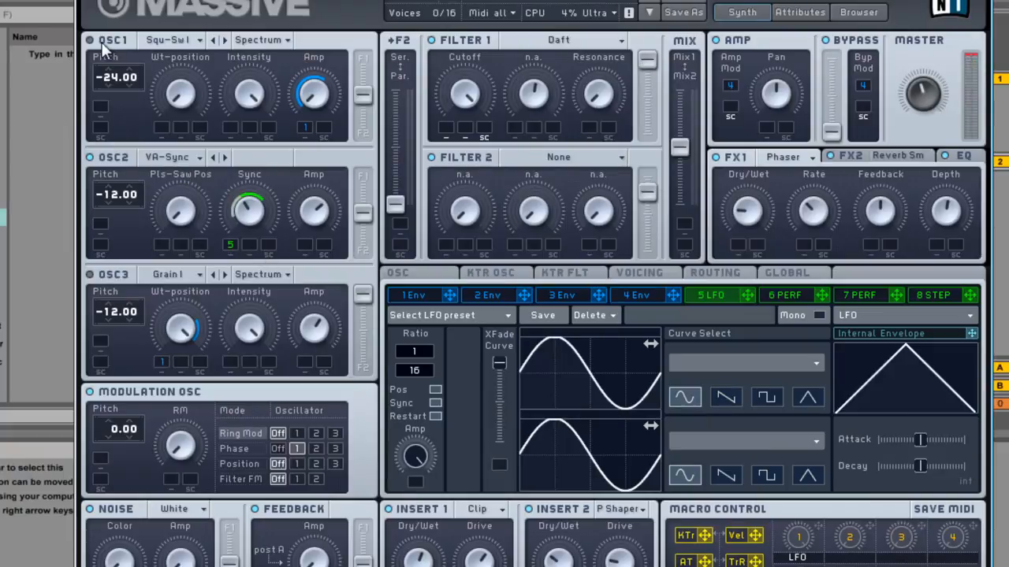
left_click_drag(252, 215, 252, 320)
left_click_drag(447, 299, 235, 250)
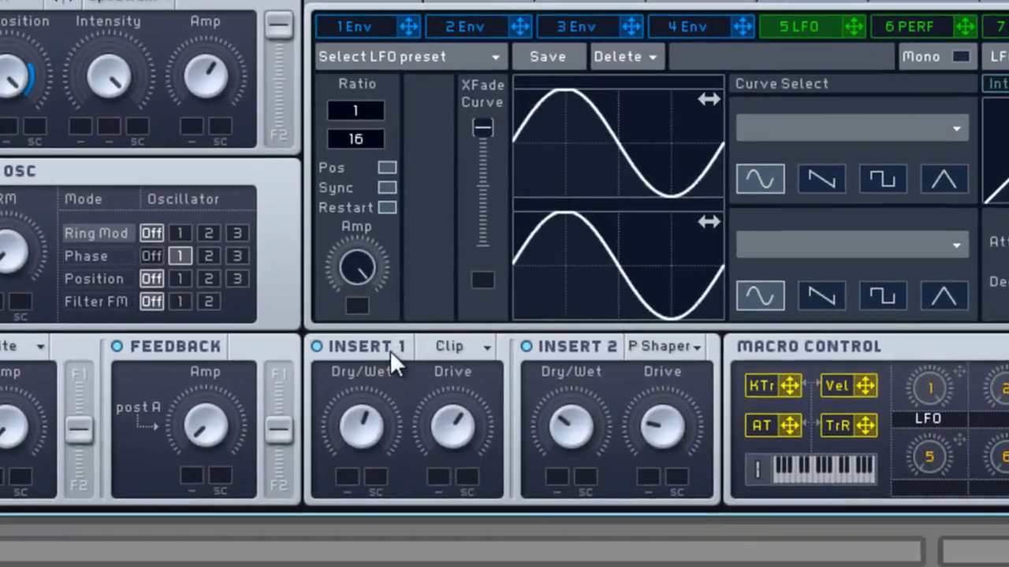
Set the Insert 1 effect to Hardclipper.
left_click(464, 351)
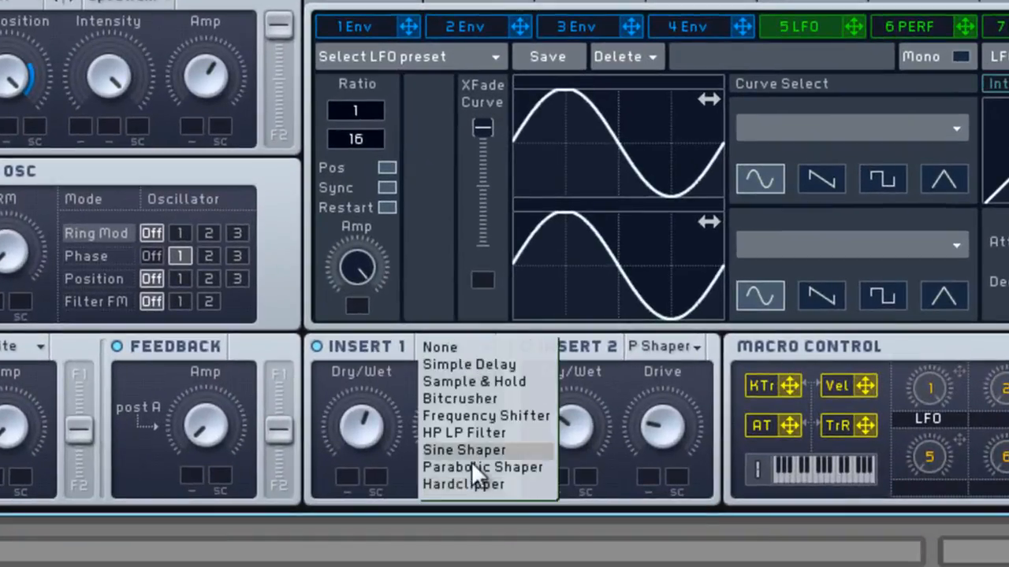
left_click(477, 483)
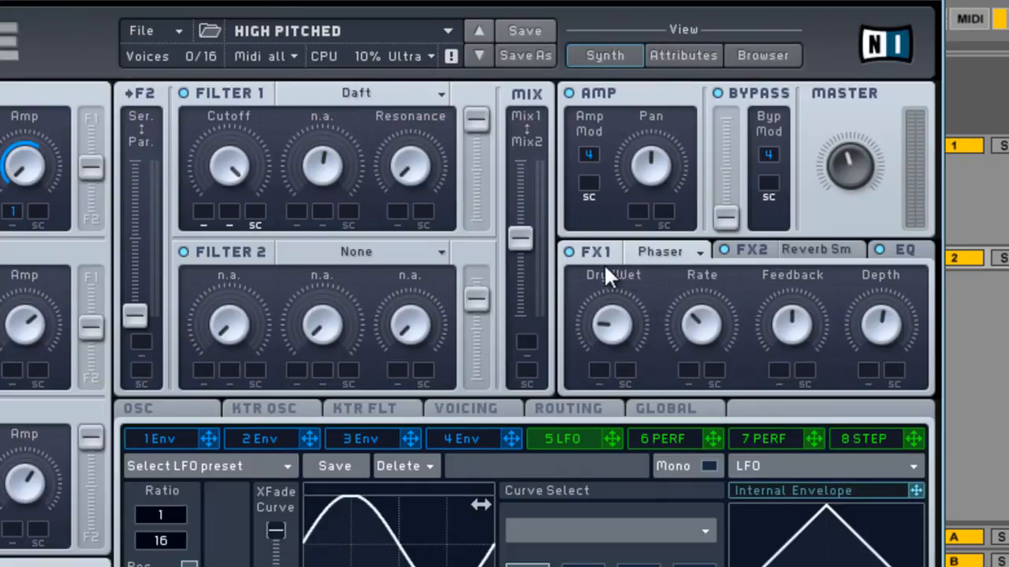
Compare the sound with the FX1 Phaser off and on, and fine-tune its Depth and Feedback.
left_click(569, 251)
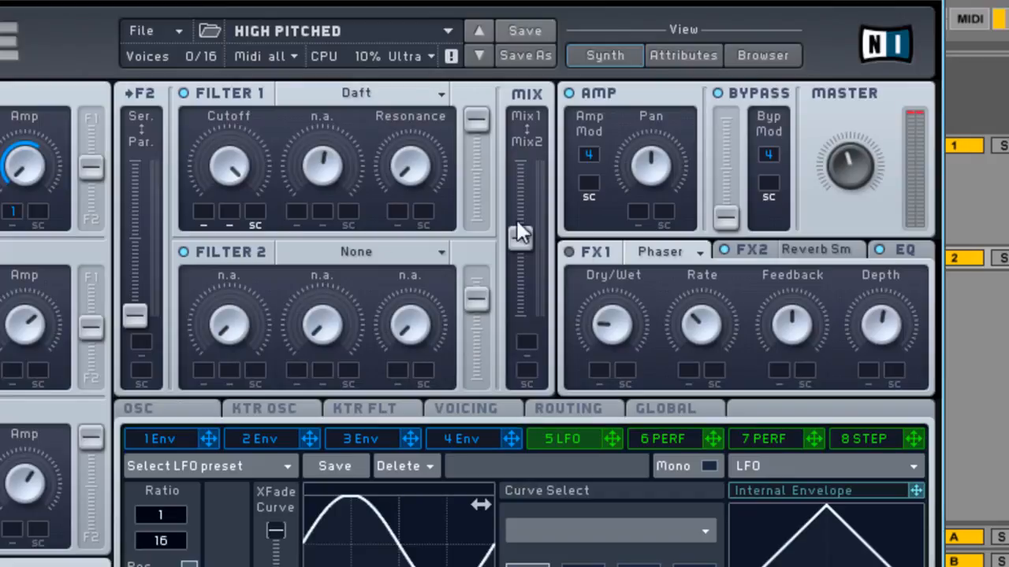
left_click(570, 252)
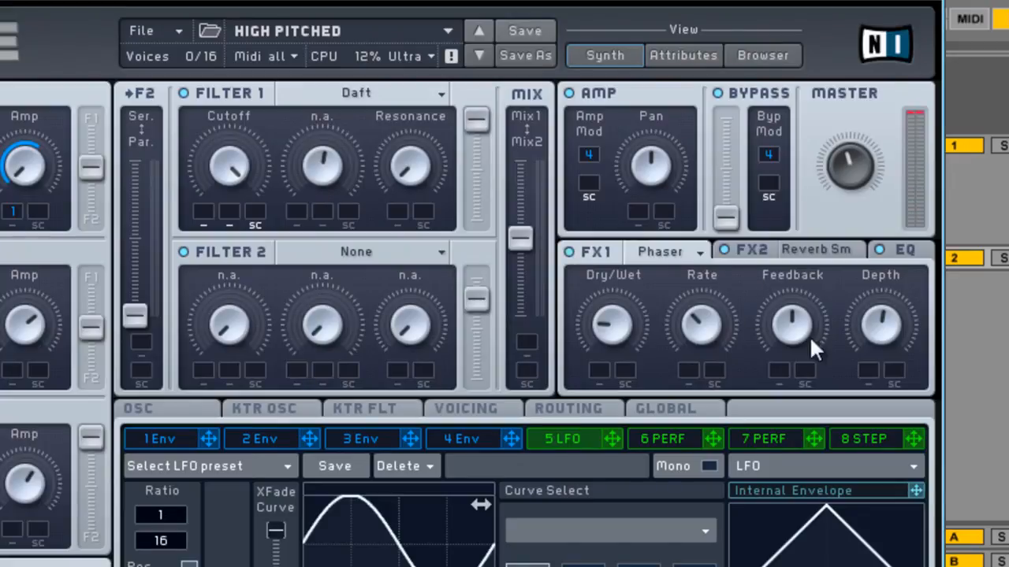
mouse_move(863, 326)
left_mouse_down()
mouse_move(873, 322)
mouse_move(864, 334)
left_mouse_up()
left_click_drag(793, 320, 793, 316)
Compare the sound with the FX2 small reverb switched off and on again.
left_click(798, 247)
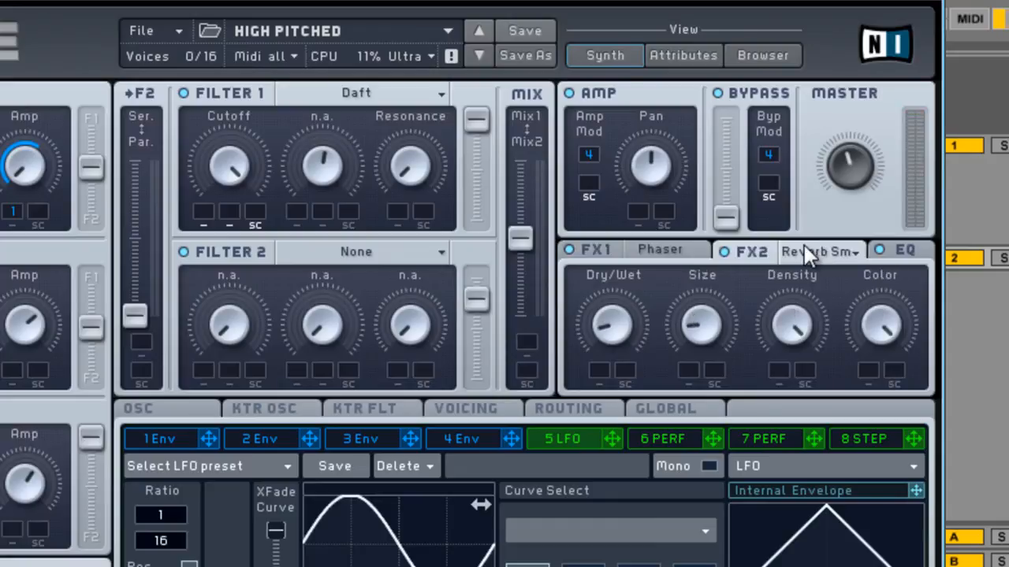
left_click(723, 250)
left_click(723, 251)
Fine-tune the High Shelf and Low Shelf levels of the synth's EQ.
left_click(902, 252)
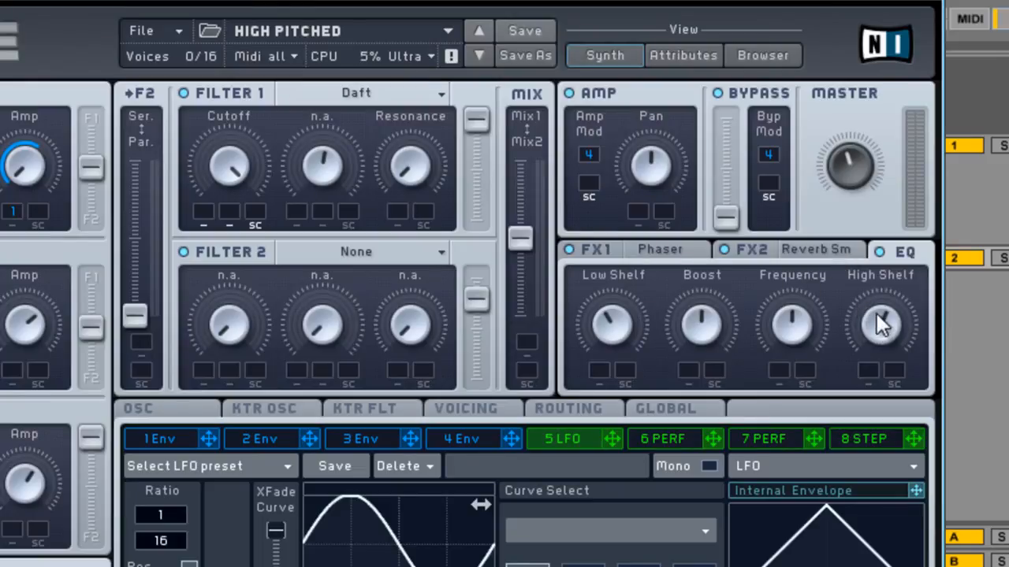
left_click_drag(881, 327, 882, 302)
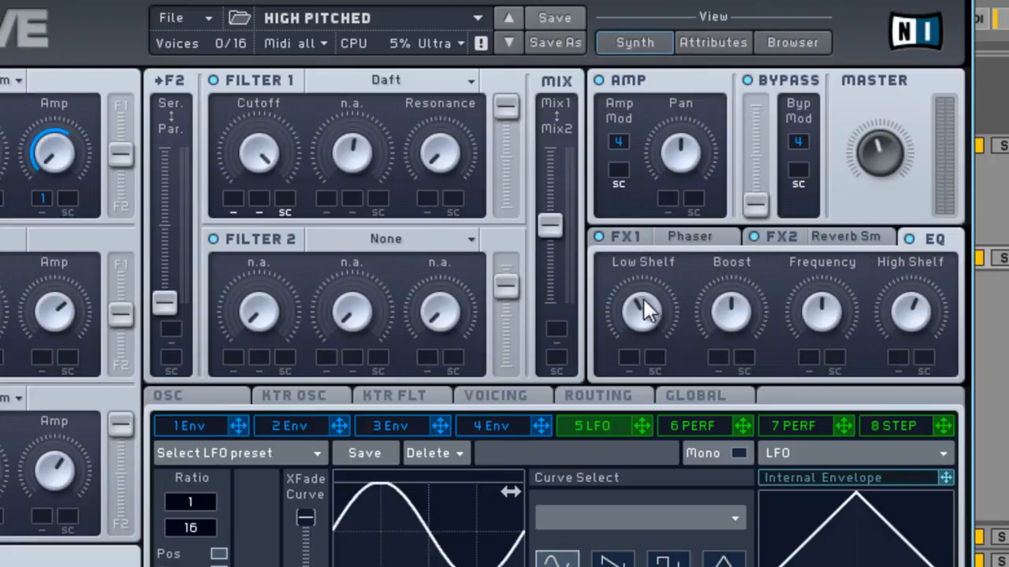
left_click_drag(639, 308, 623, 319)
Examine the unison and pan spread settings under Voicing and the 1 Env envelope shape.
left_click(485, 398)
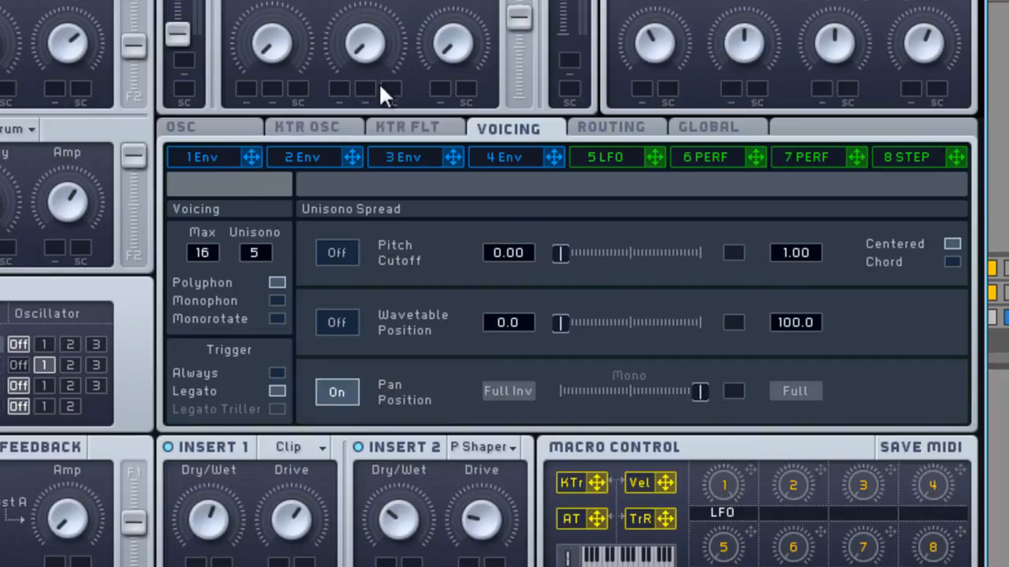
left_click(202, 159)
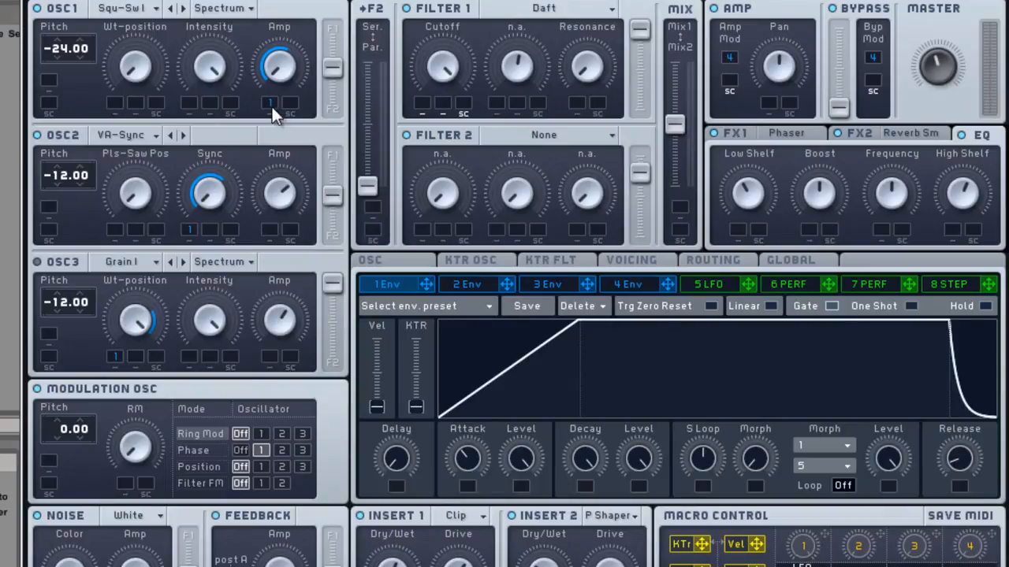
Try sweeping OSC1's Amp manually without the 1 Env modulation, and reassign 1 Env to it.
right_click(273, 107)
left_click(279, 125)
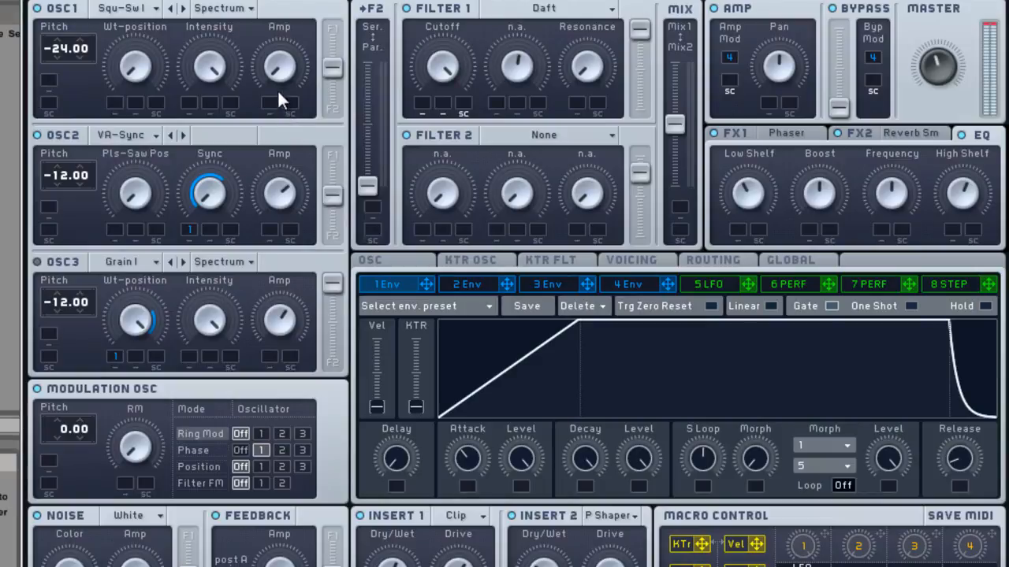
left_click_drag(279, 66, 280, 1)
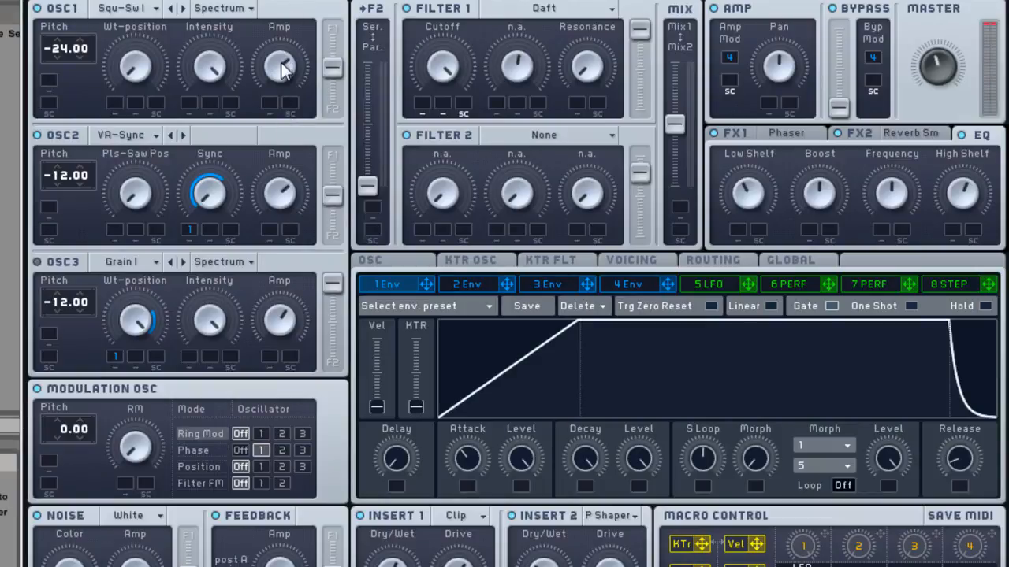
left_click_drag(280, 75, 277, 201)
right_click(269, 109)
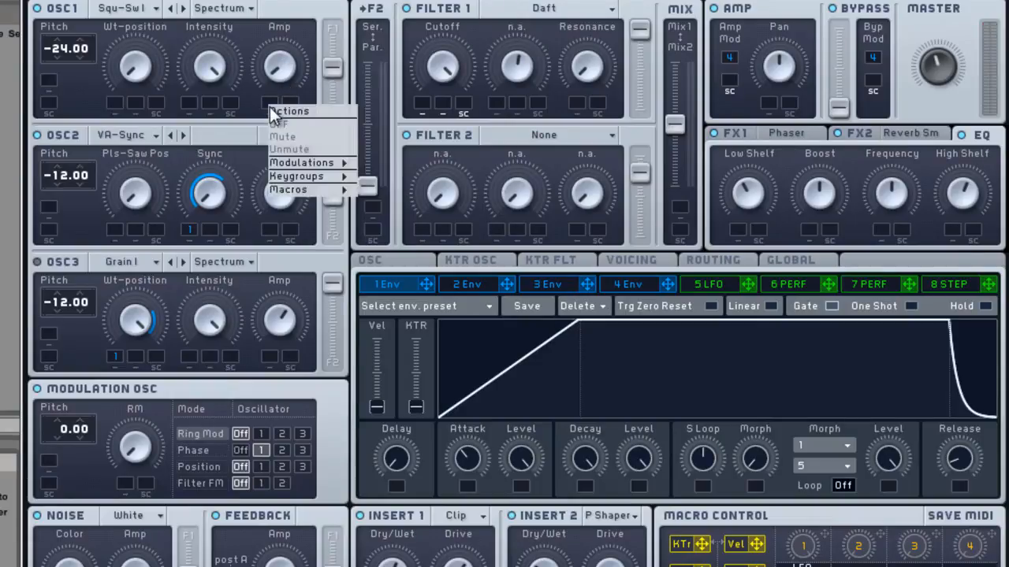
left_click(414, 297)
left_click_drag(421, 286, 274, 111)
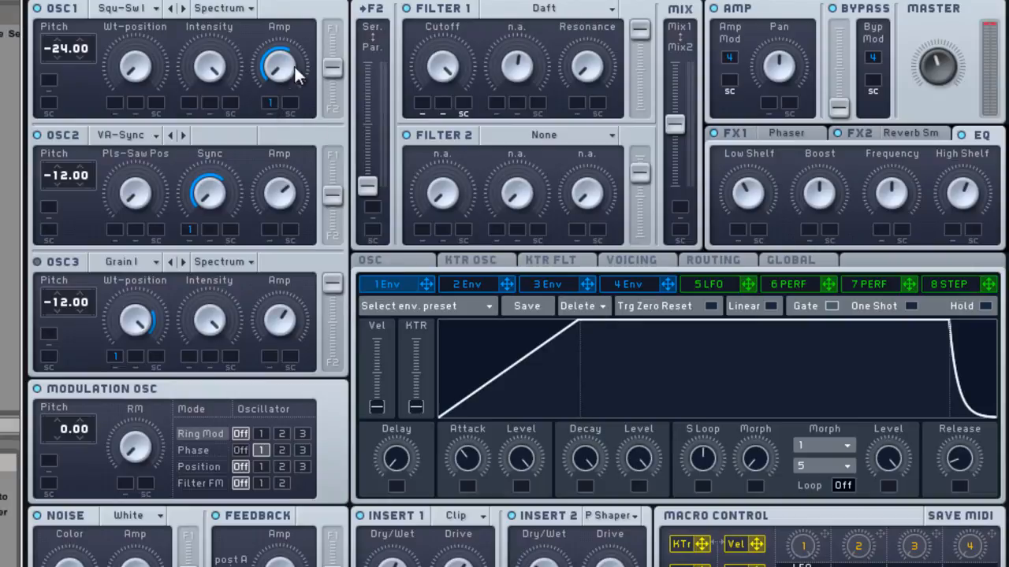
Compare OSC2's Sync with its 1 Env modulation muted and unmuted.
left_click(194, 227)
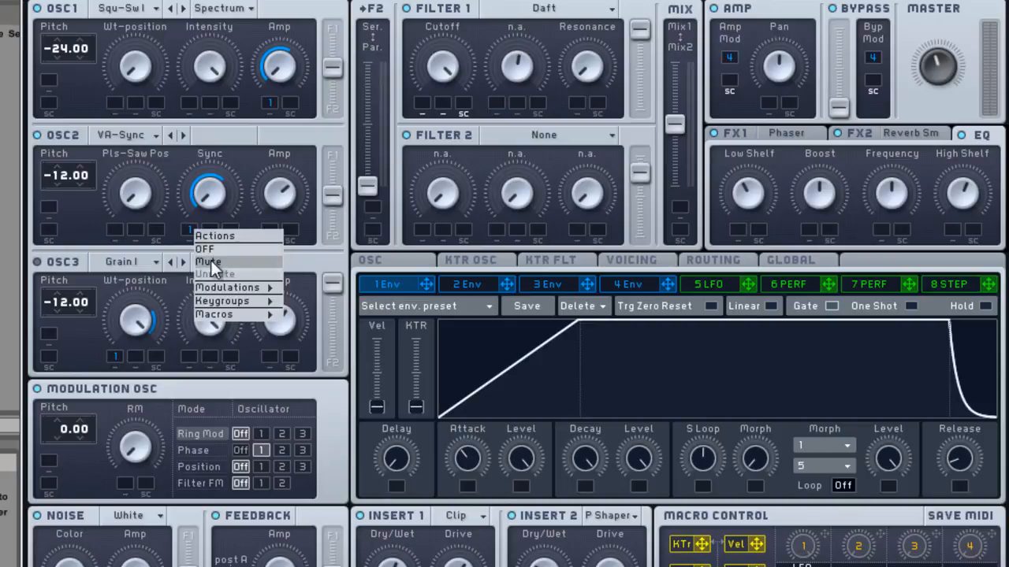
left_click(210, 260)
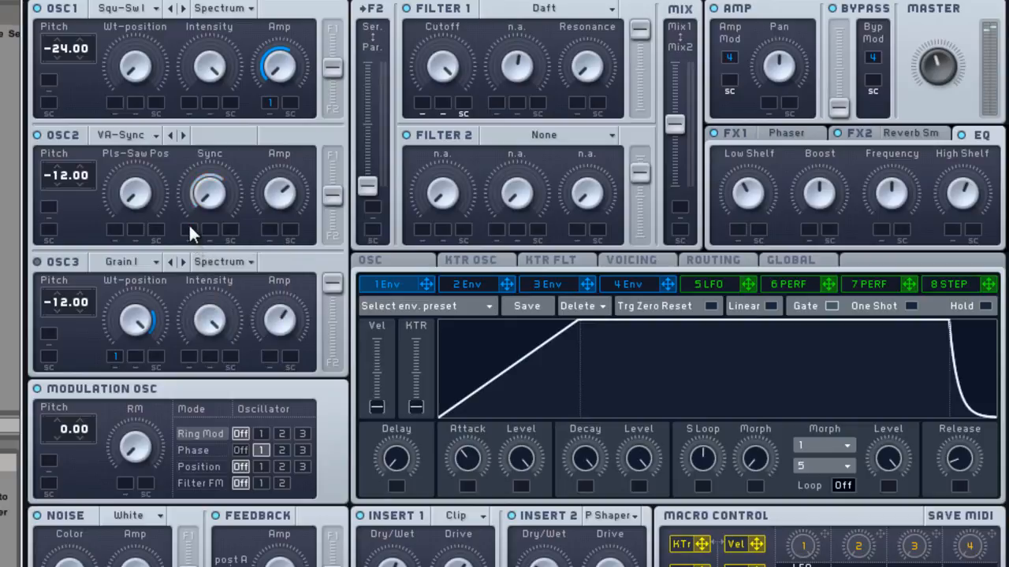
left_click(189, 228)
left_click(210, 270)
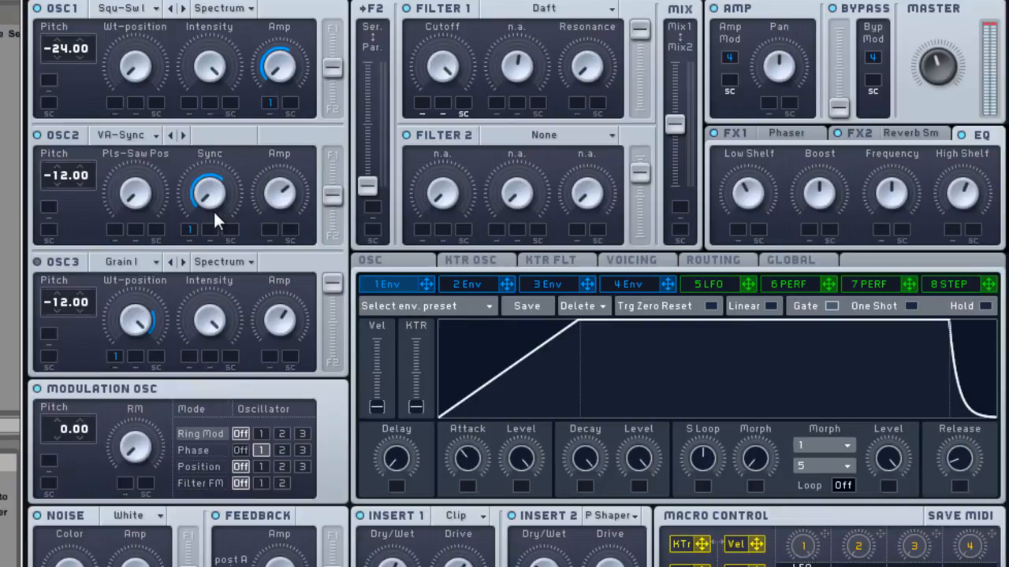
Reselect the Pulse-Saw Sync wavetable for OSC2.
left_click(125, 136)
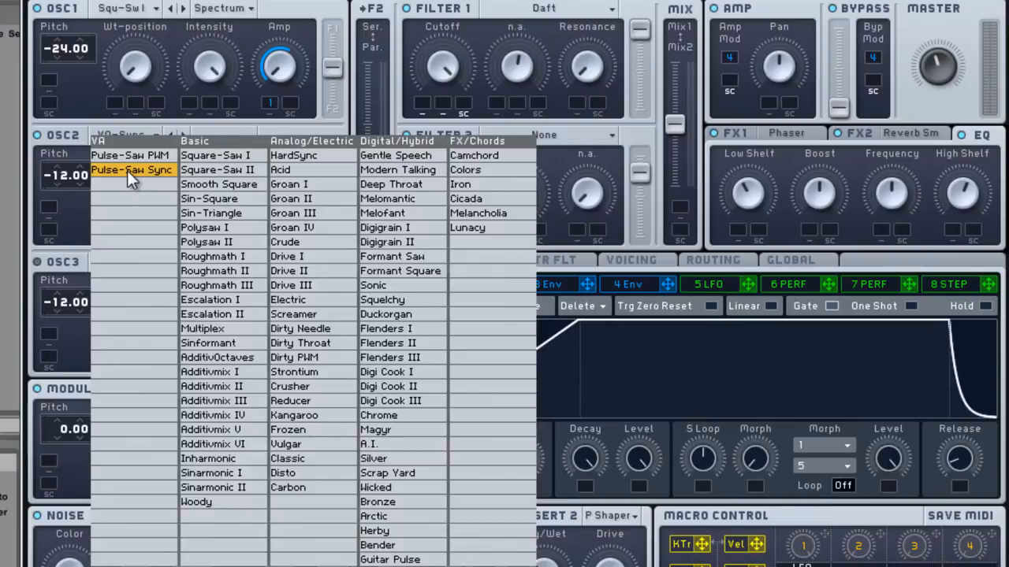
left_click(131, 171)
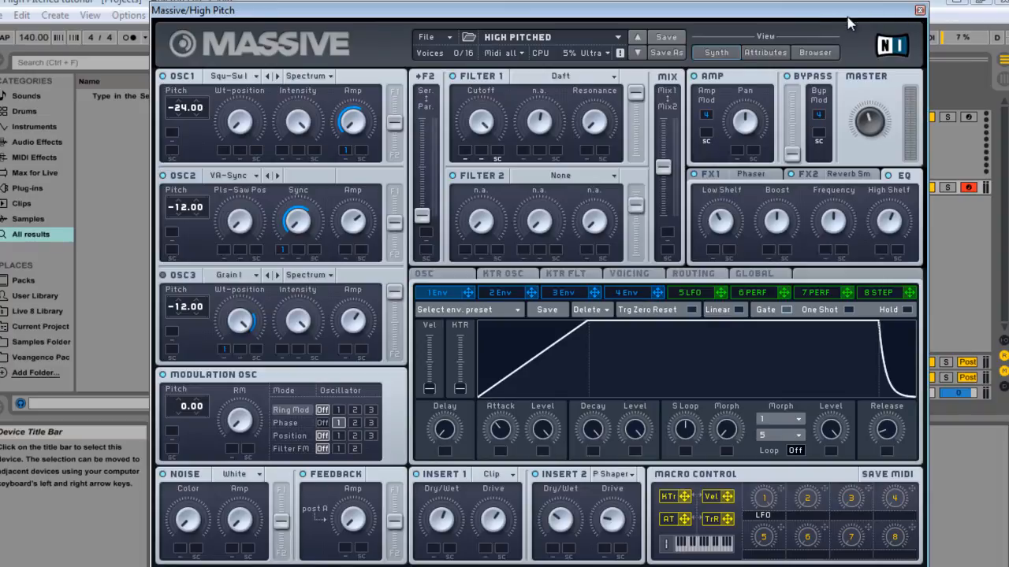
Close the Massive window, unfold EQ Eight on the High Pitch track, and set band 6 to about 11.4 kHz and 1.86 dB.
left_click(919, 12)
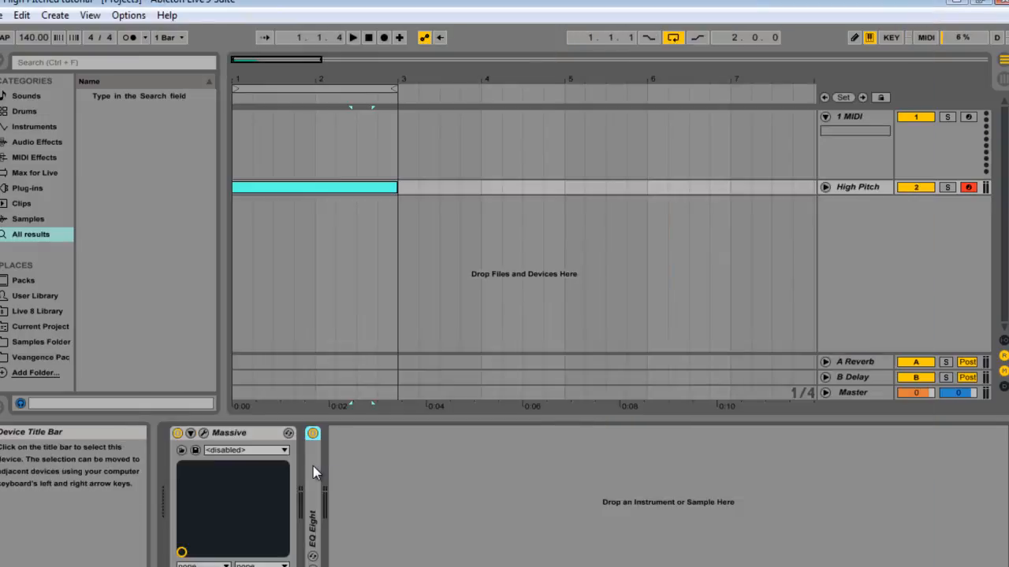
double_click(313, 466)
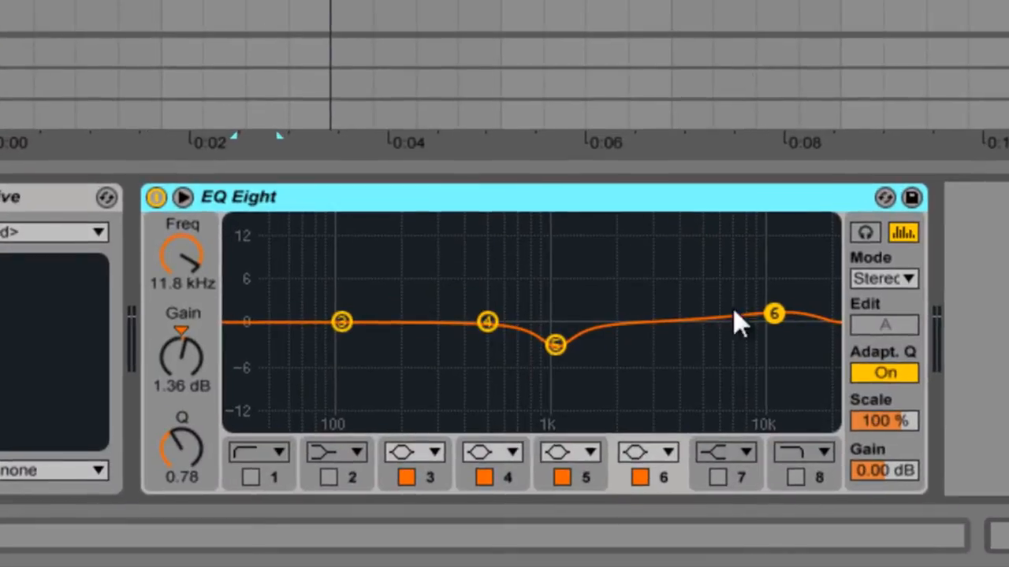
left_click_drag(768, 326, 772, 313)
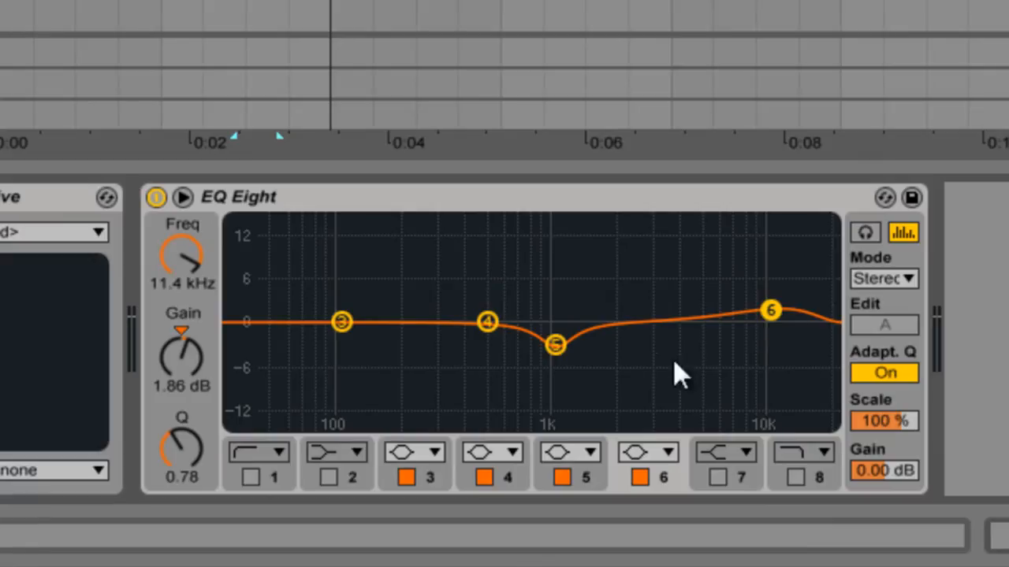
Shape EQ Eight's band 5 into a cut of about -2.85 dB at 949 Hz with a Q of about 2.11.
left_click(551, 351)
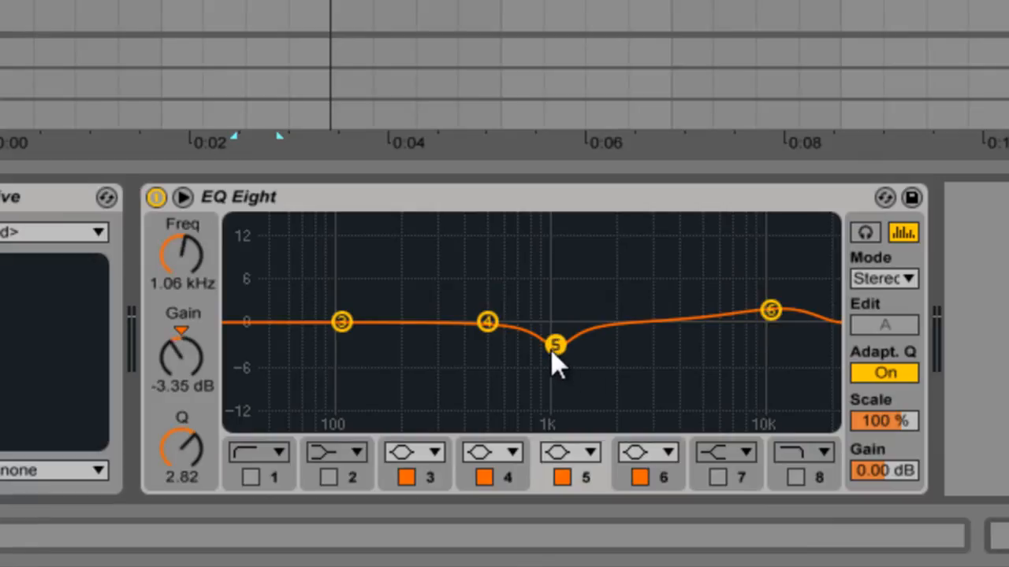
left_click_drag(551, 350, 549, 221)
left_click_drag(195, 436, 191, 442)
mouse_move(556, 218)
left_mouse_down()
mouse_move(544, 222)
mouse_move(552, 236)
mouse_move(547, 223)
left_mouse_up()
left_click_drag(777, 308, 780, 312)
left_click_drag(544, 223, 541, 335)
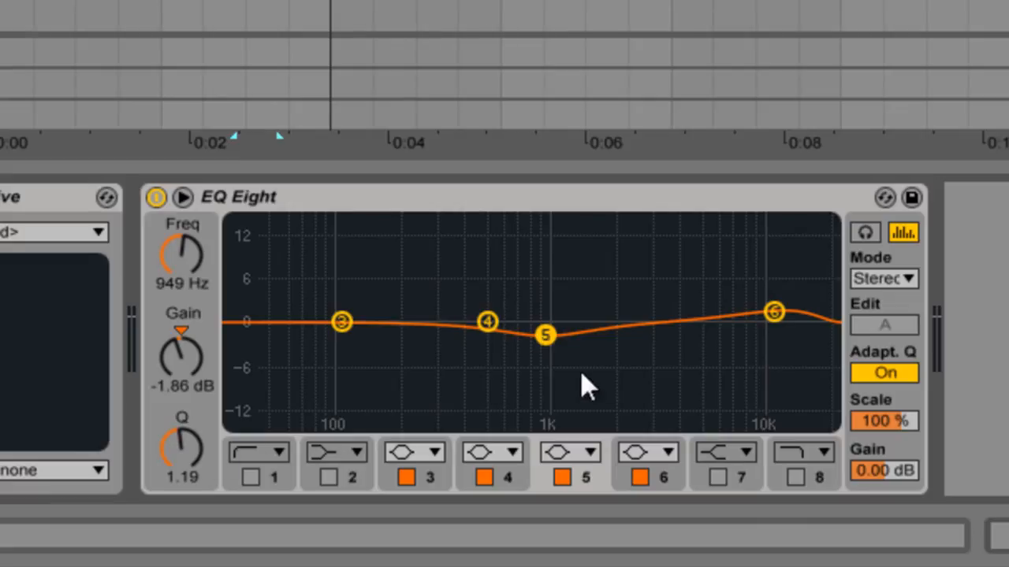
left_click_drag(195, 449, 193, 450)
left_click_drag(545, 335, 545, 342)
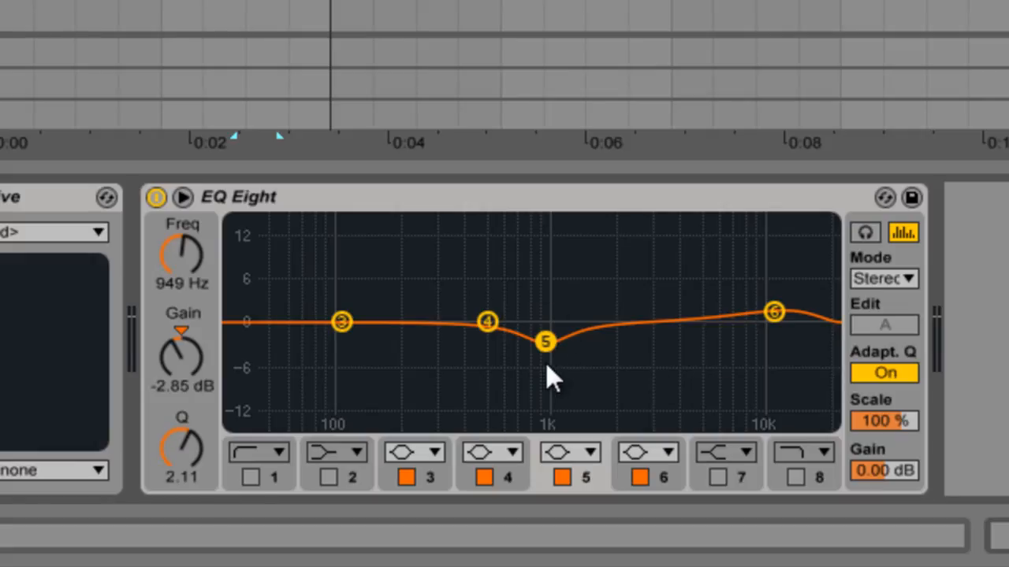
Raise EQ Eight's band 6 to about 2.11 dB at 12.0 kHz.
left_click(772, 309)
left_click_drag(771, 307, 773, 304)
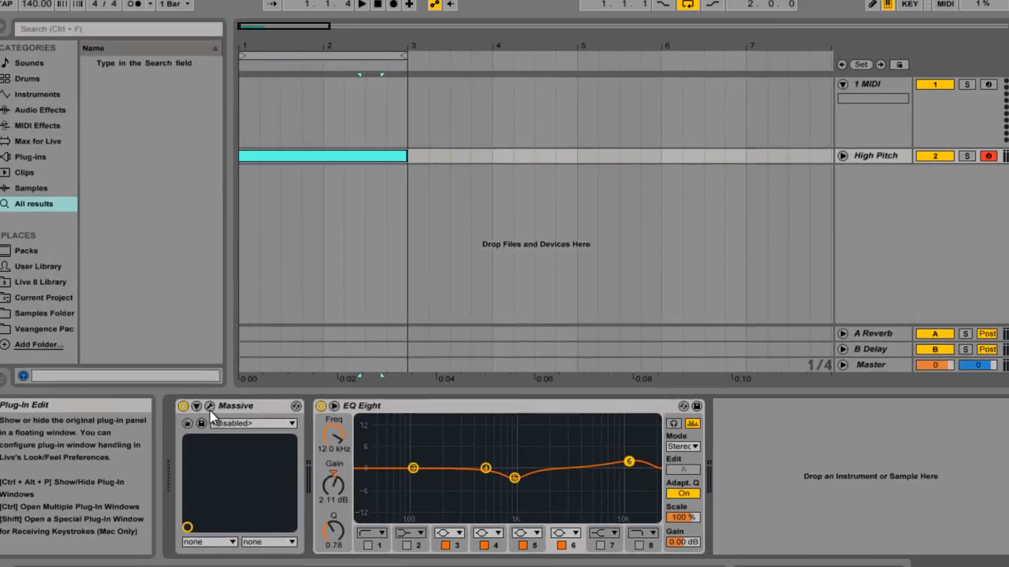
Reopen the Massive plug-in, show the 6 PERF performer, and raise its XFade Seq fader to the maximum.
left_click(212, 407)
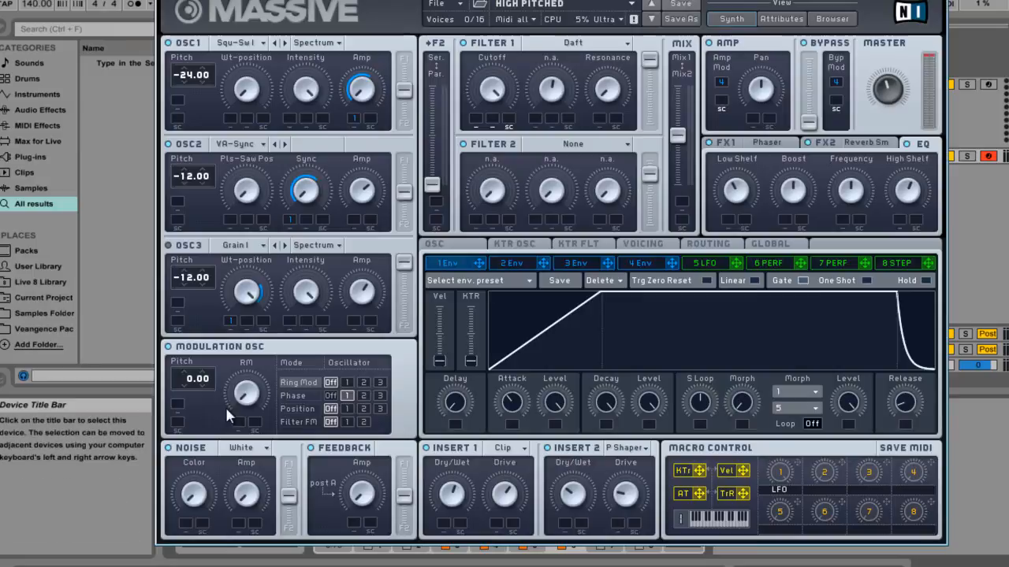
left_click(769, 264)
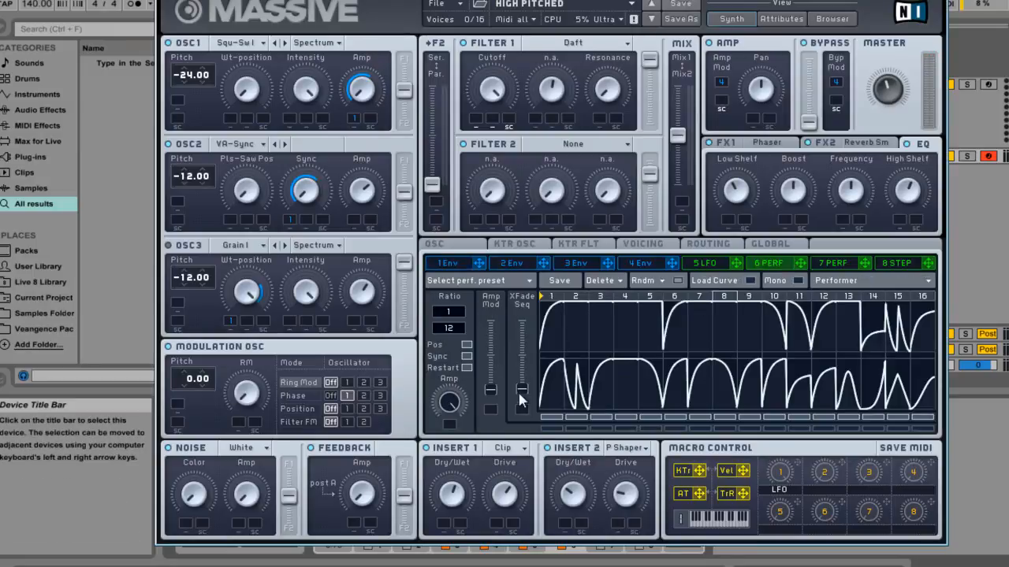
left_click_drag(518, 390, 513, 305)
Assign 6 PERF to the first modulation slot of OSC2's Sync.
mouse_move(801, 264)
left_mouse_down()
mouse_move(408, 245)
mouse_move(288, 220)
mouse_move(431, 239)
mouse_move(315, 219)
mouse_move(295, 226)
mouse_move(315, 240)
left_mouse_up()
mouse_move(314, 237)
left_mouse_down()
mouse_move(354, 257)
mouse_move(291, 223)
left_mouse_up()
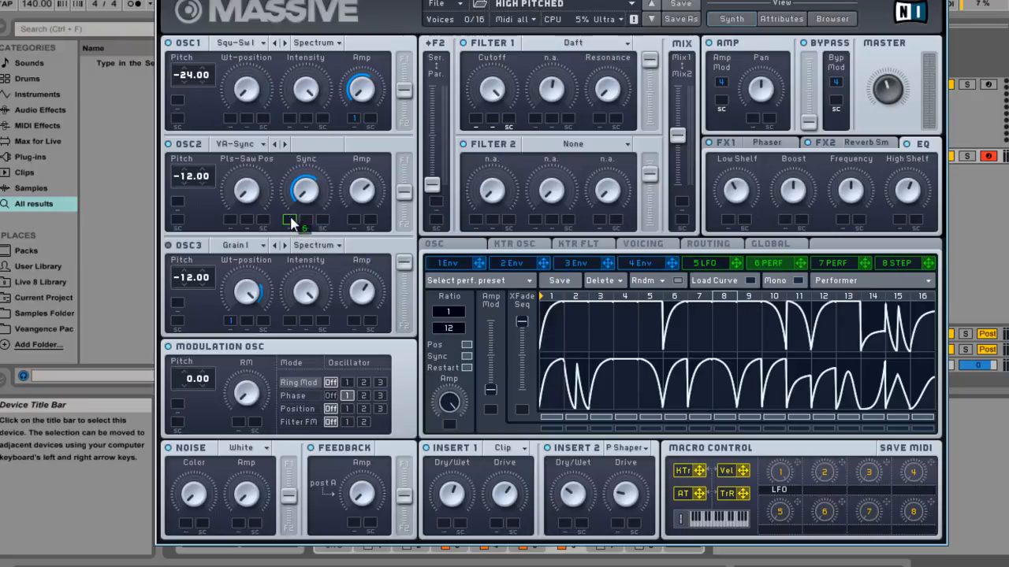
left_click_drag(291, 223, 291, 217)
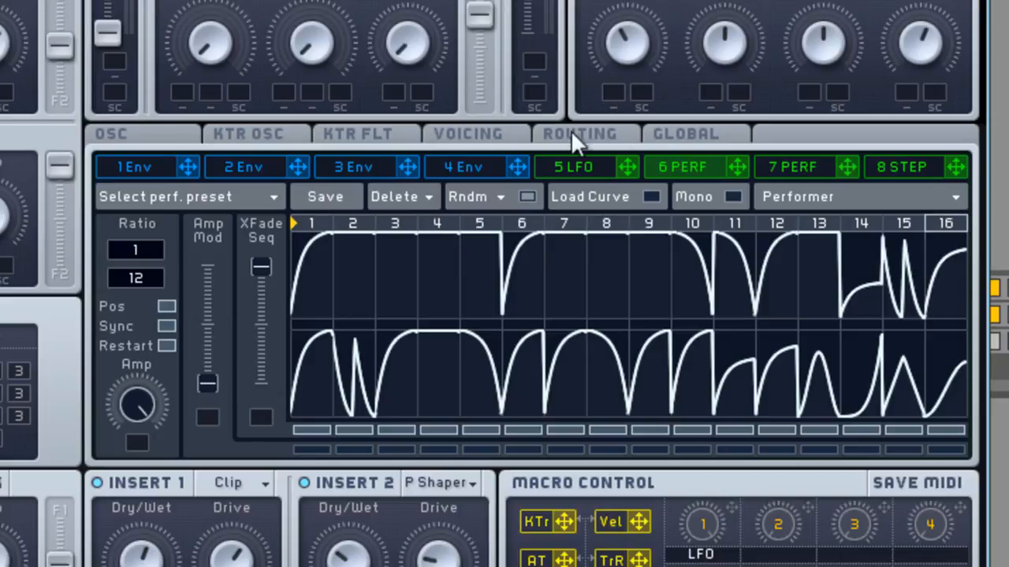
Check the Global and Voicing settings, and set the 6 PERF XFade Seq fader to about the middle.
left_click(676, 135)
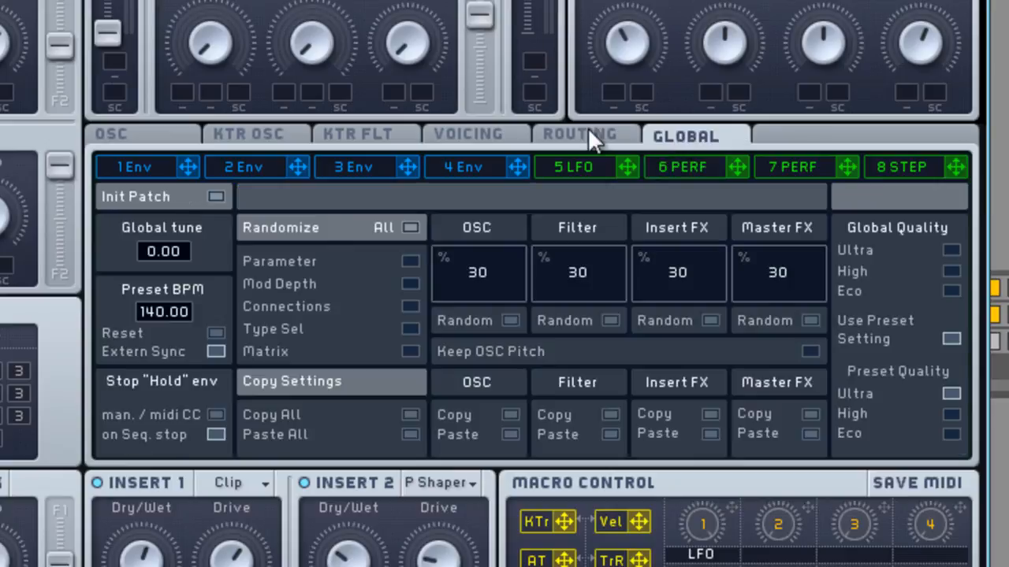
left_click(469, 138)
left_click(674, 168)
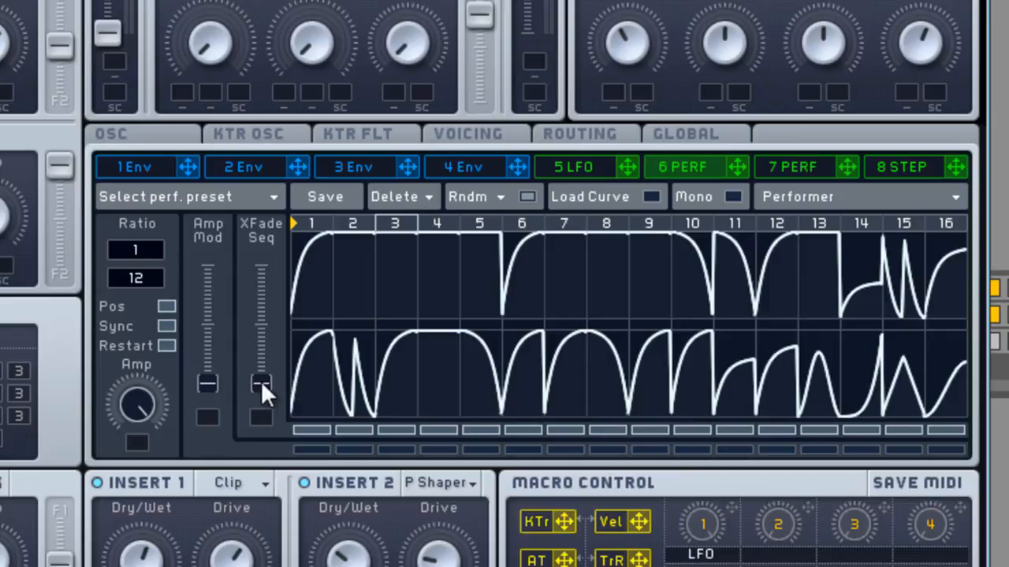
left_click_drag(263, 386, 261, 318)
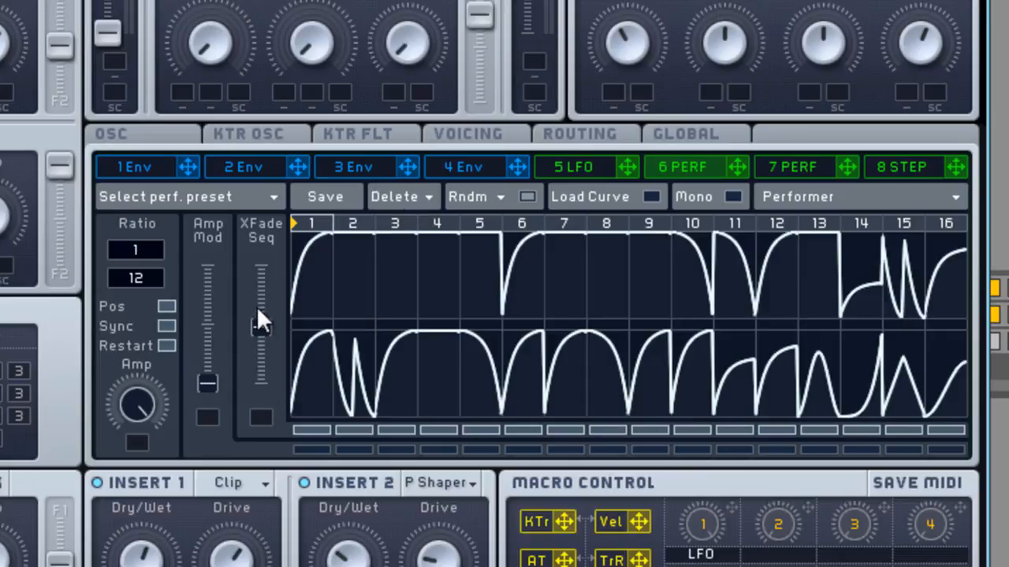